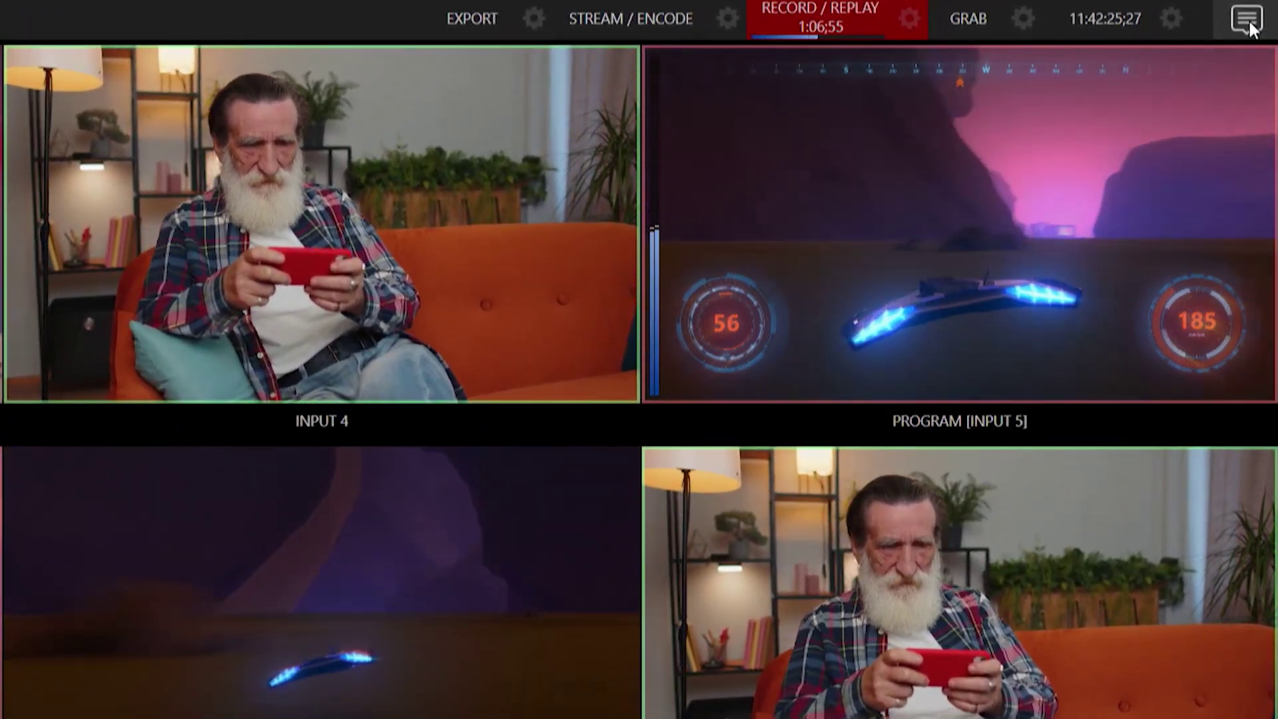
Step: Show the system notifications and open the control panel address in a web browser
left_click(1249, 23)
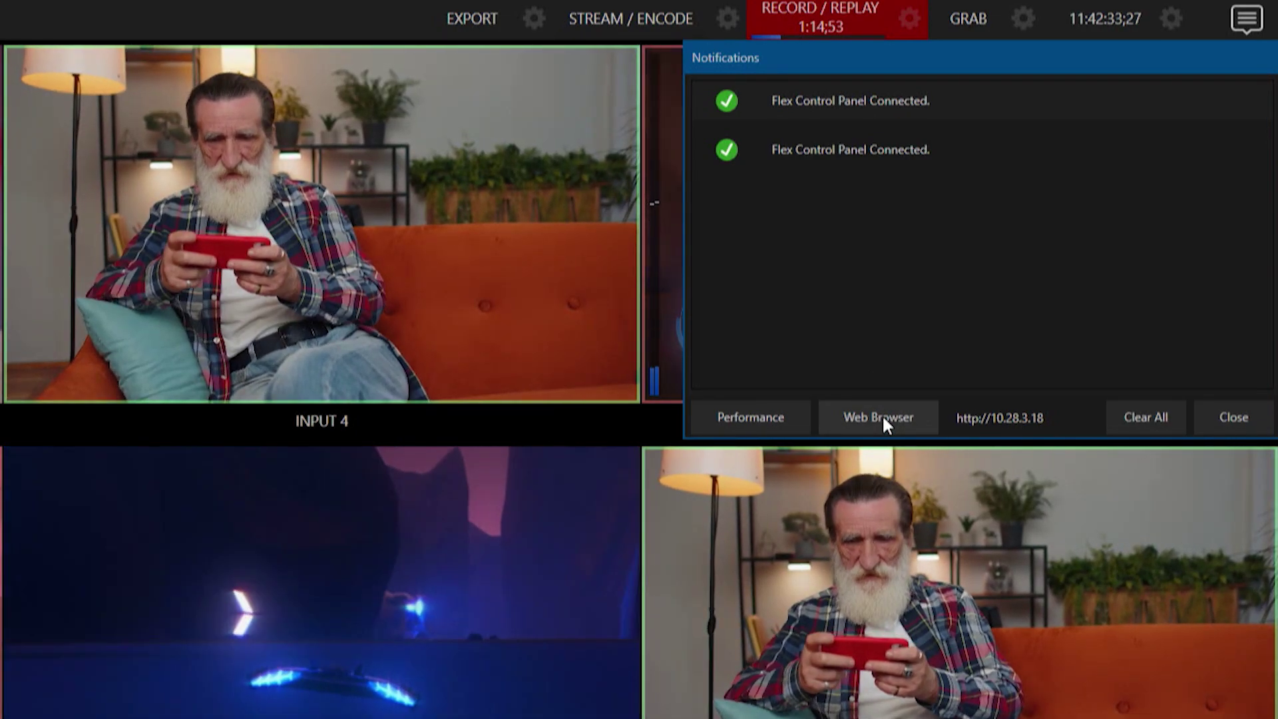
left_click(878, 417)
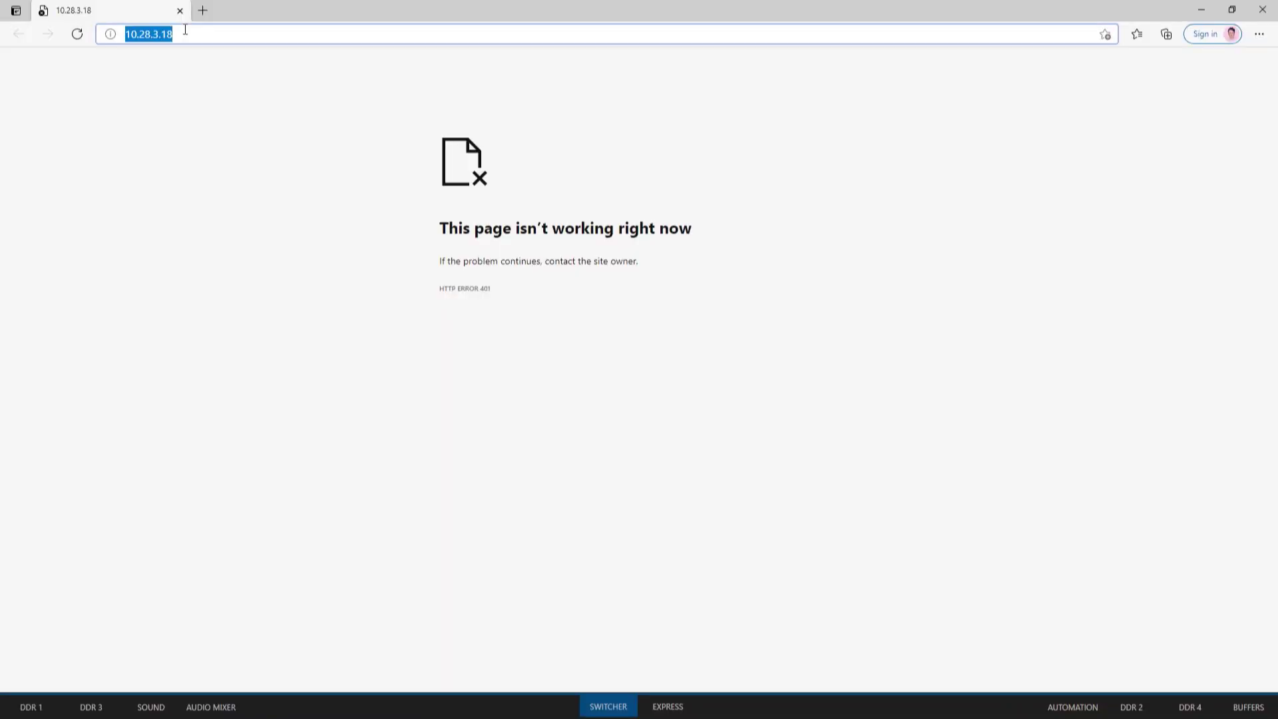
Step: Go to 10.28.3.125 in Edge and sign in to the Flex control panel
type("10")
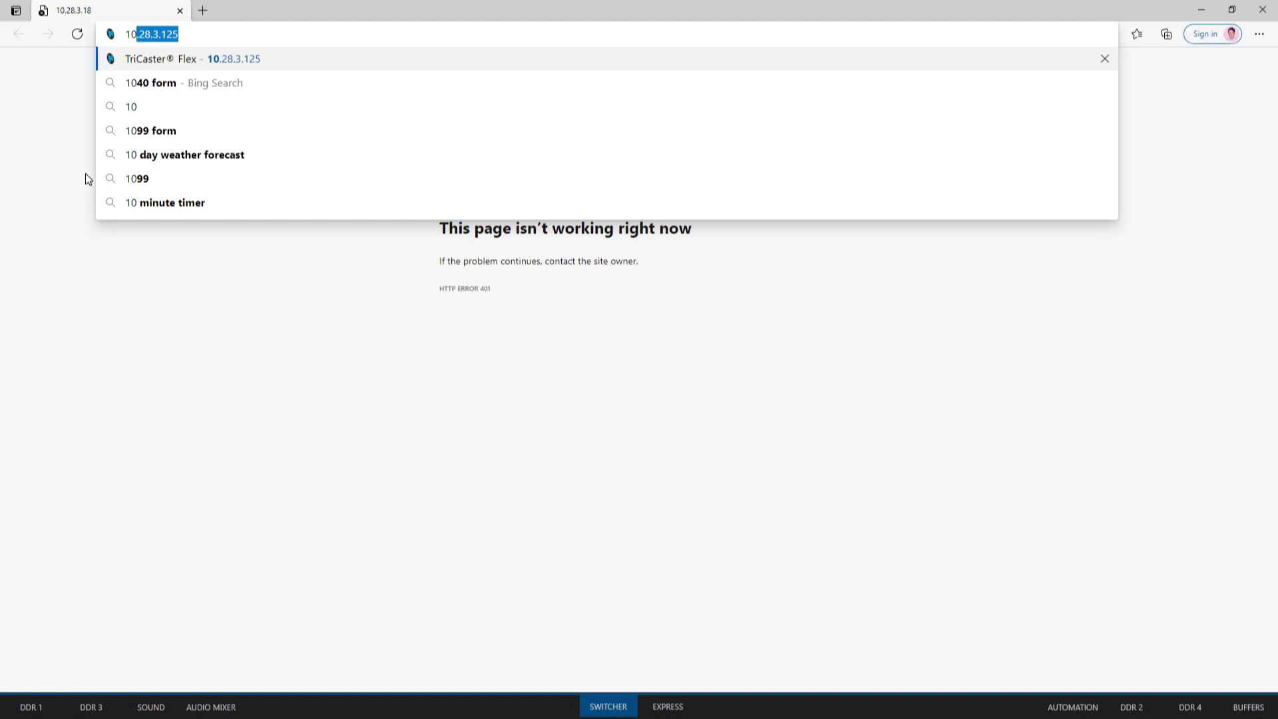
key("Return")
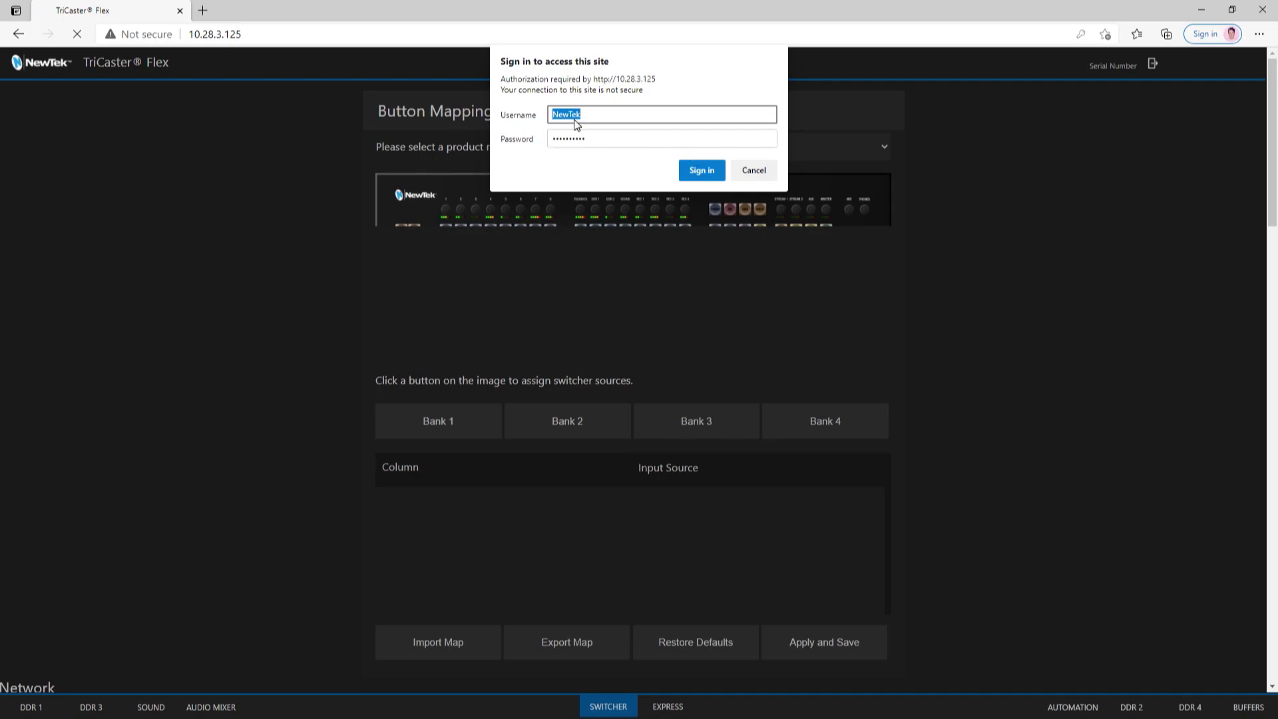
left_click(702, 170)
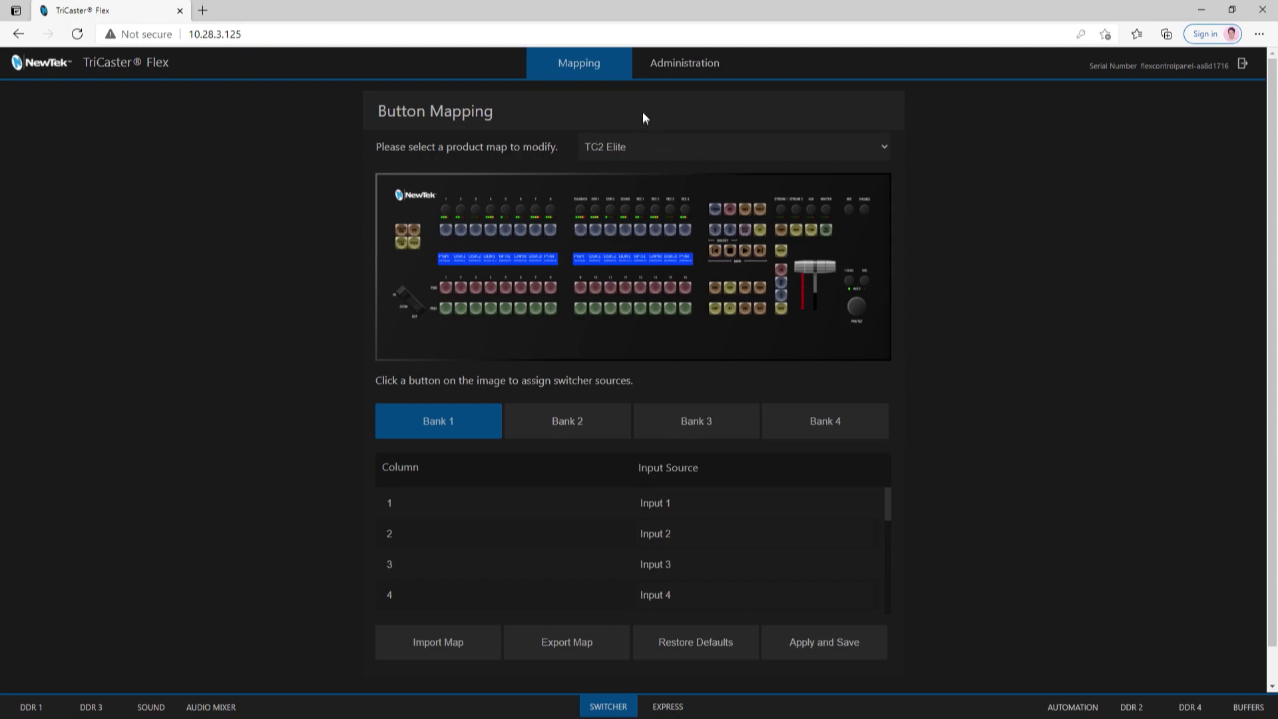
Step: On the Administration page, review the IP Address options and keep it on Automatic
left_click(710, 62)
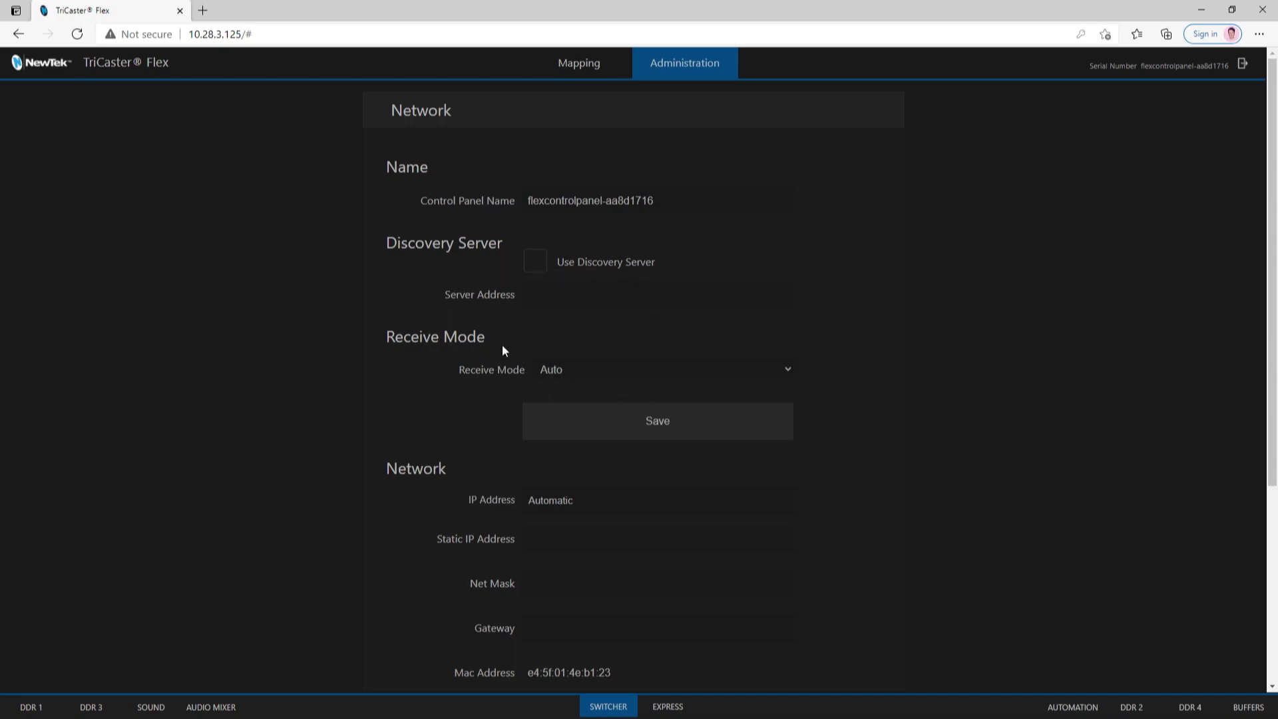
scroll(472, 345, "down", 4)
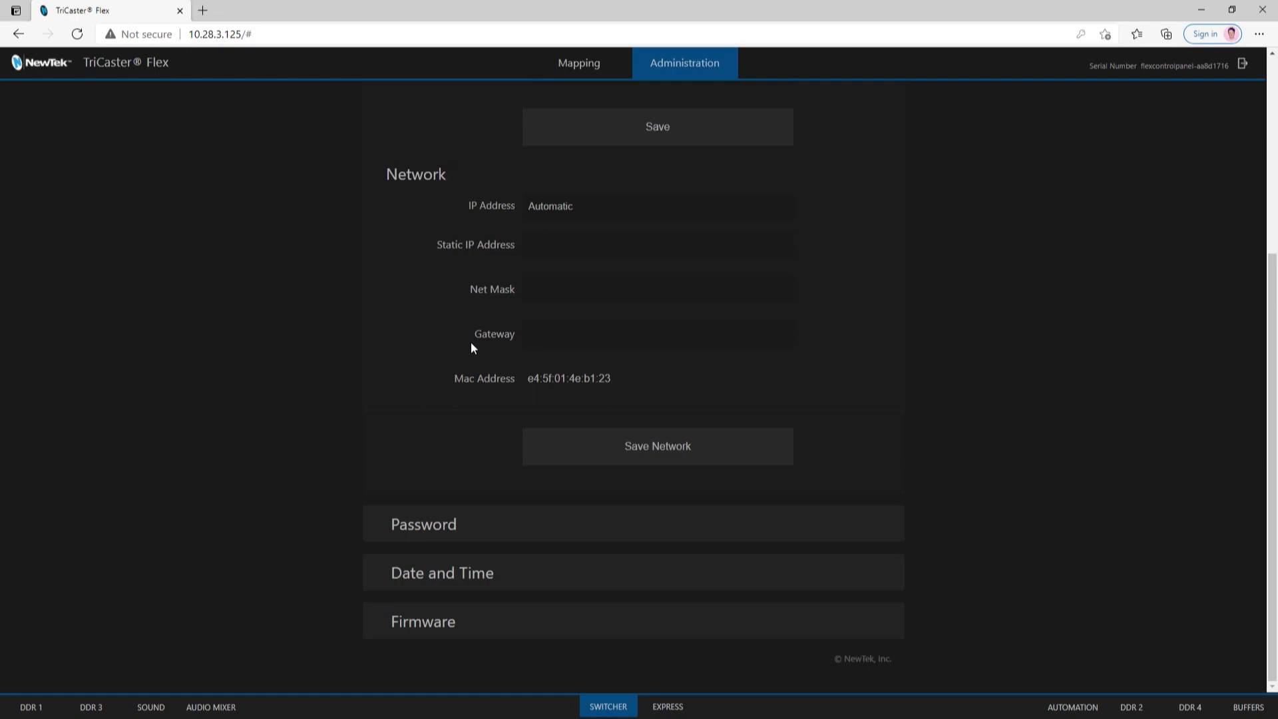
left_click(745, 201)
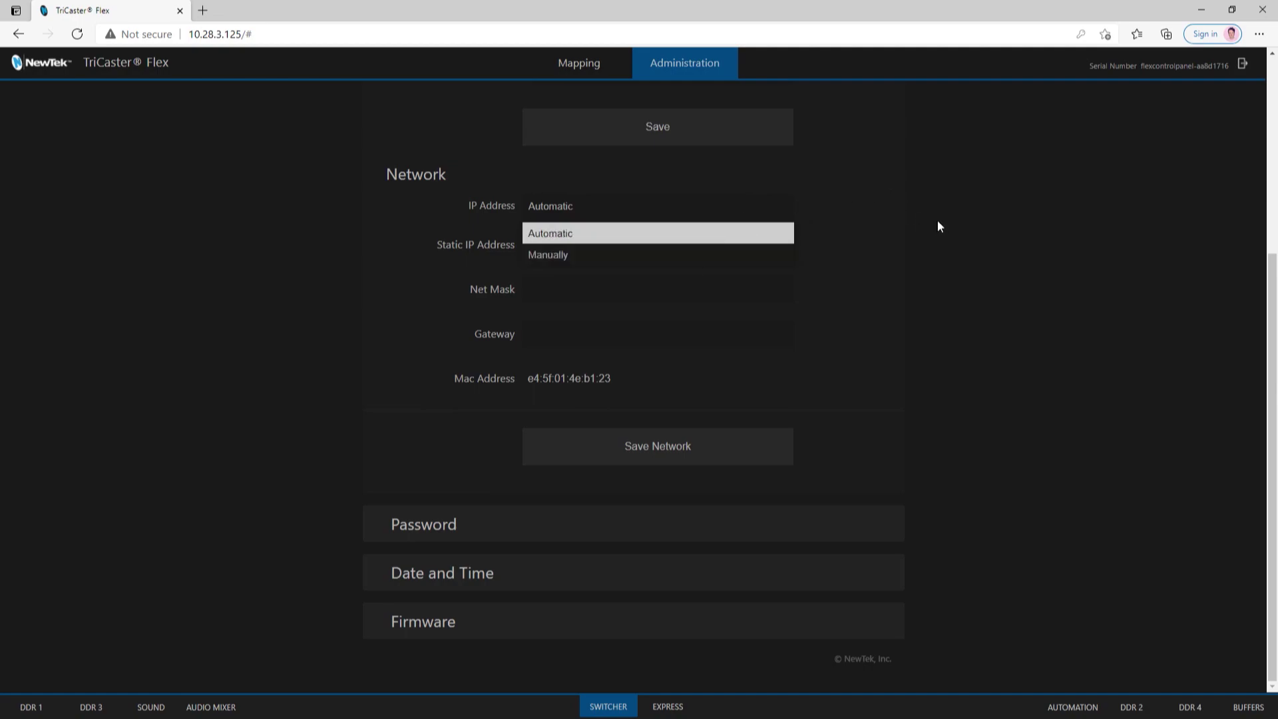
left_click(969, 218)
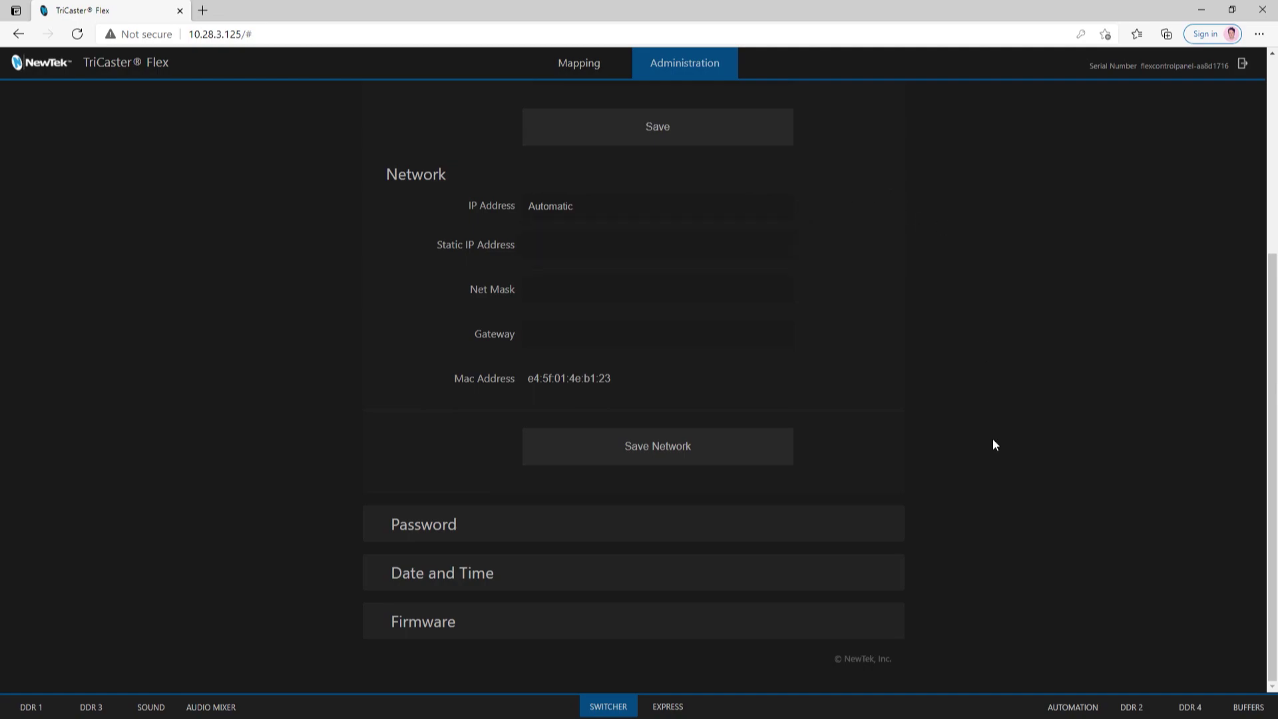
Step: Expand the Password, Date and Time, and Firmware sections, then go back to Button Mapping
left_click(445, 531)
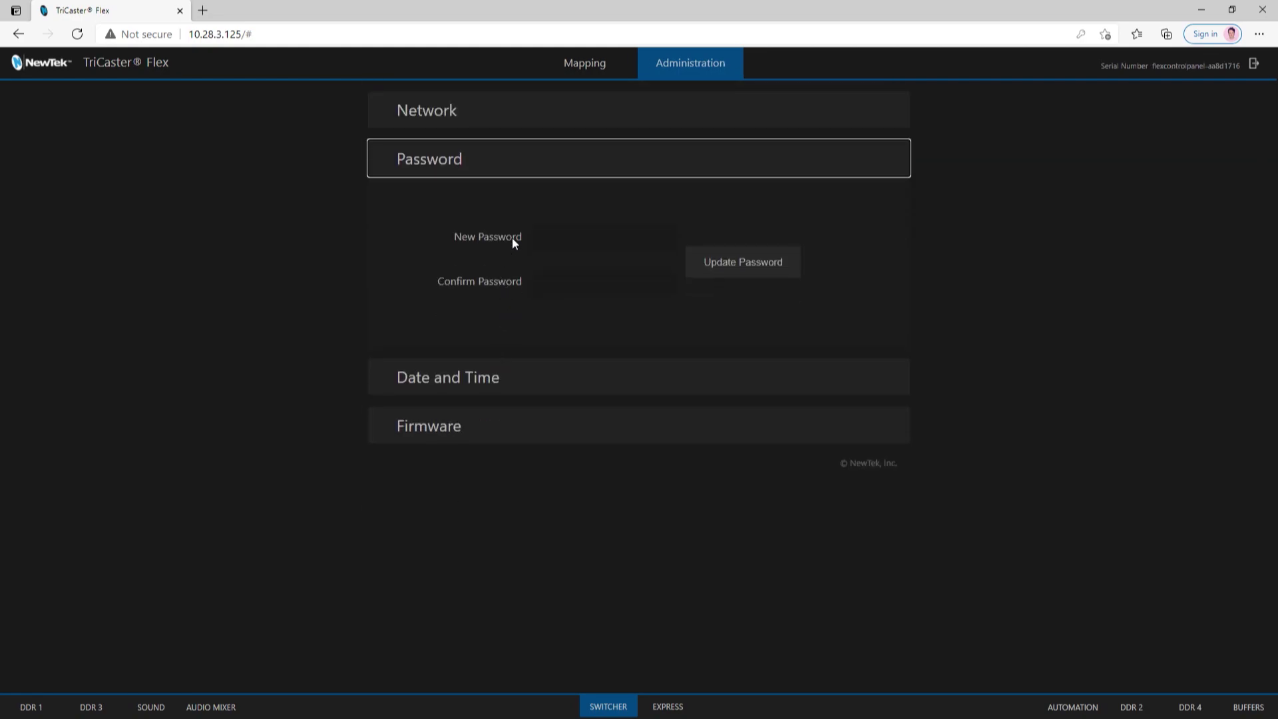
left_click(469, 378)
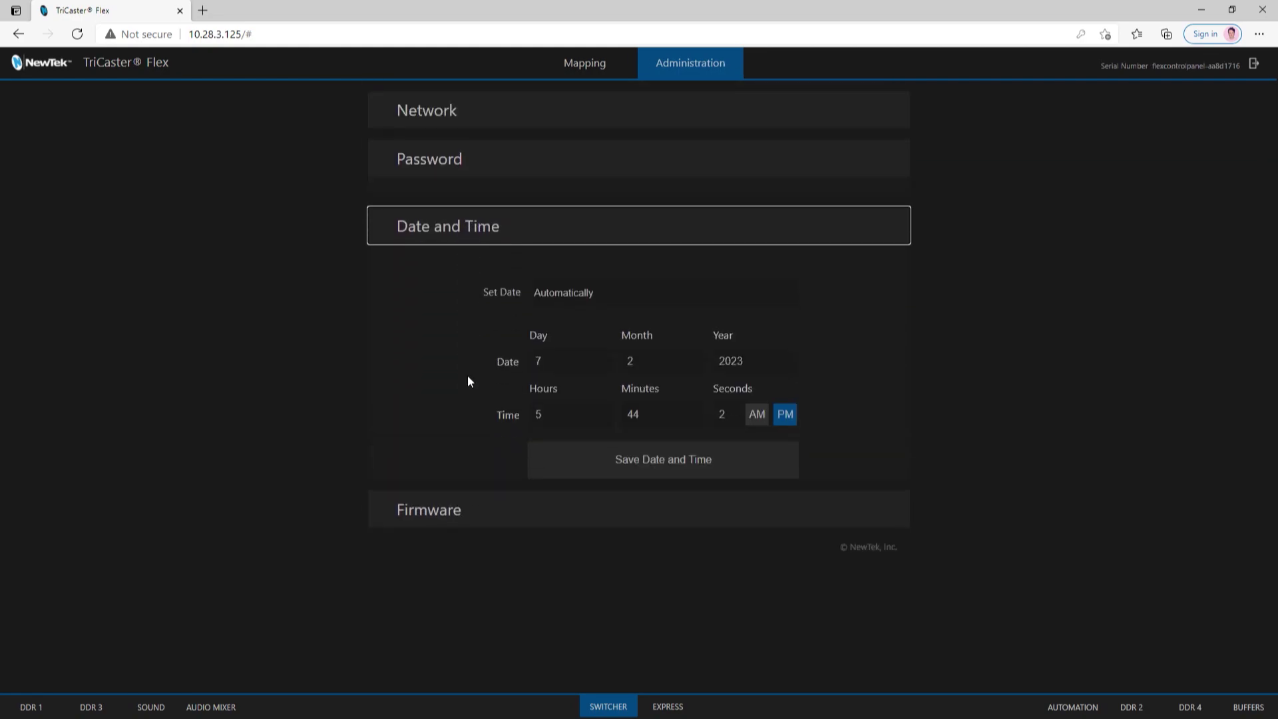
left_click(427, 527)
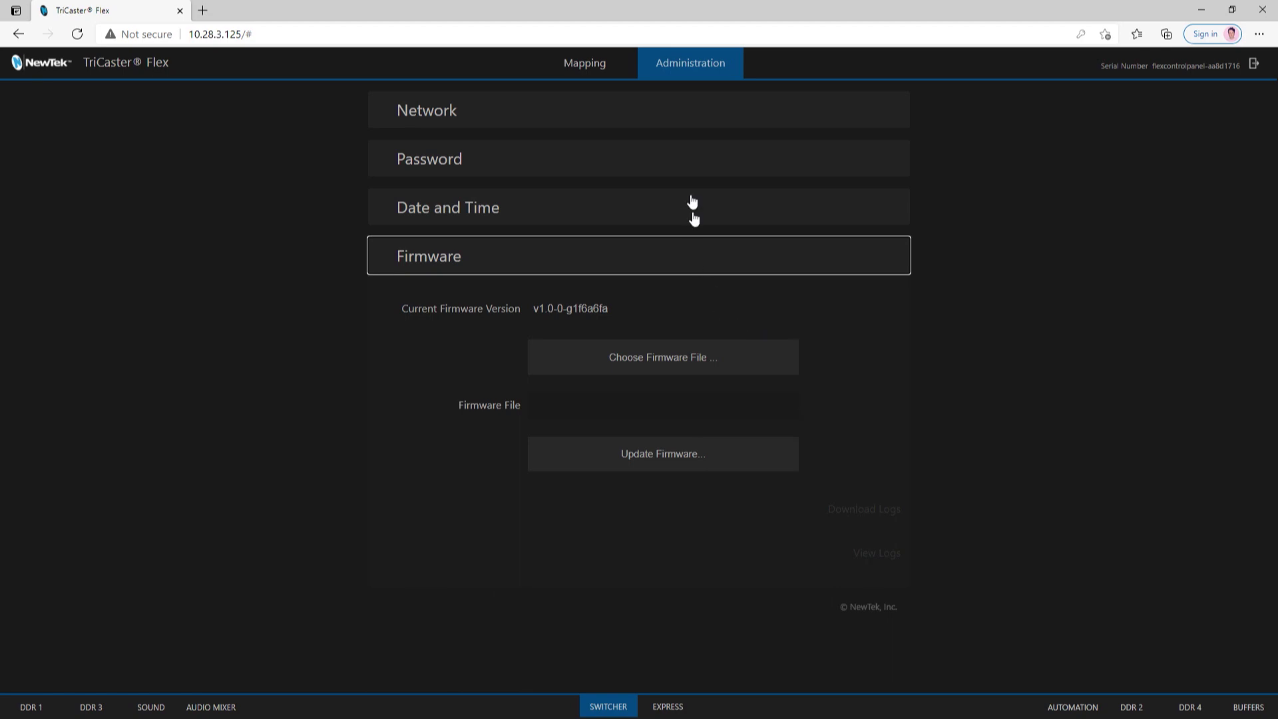
left_click(599, 64)
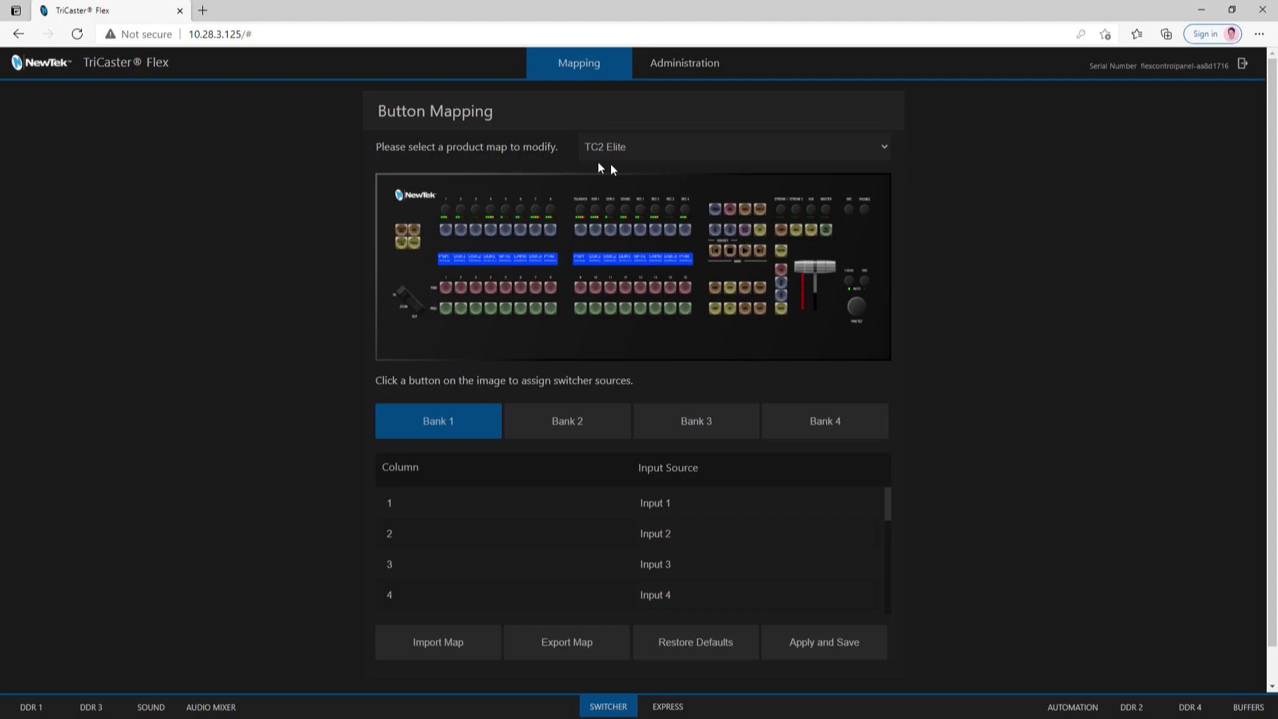
Step: Switch the button map to TC MiniX / TC Mini4k / TC 410+
left_click(669, 158)
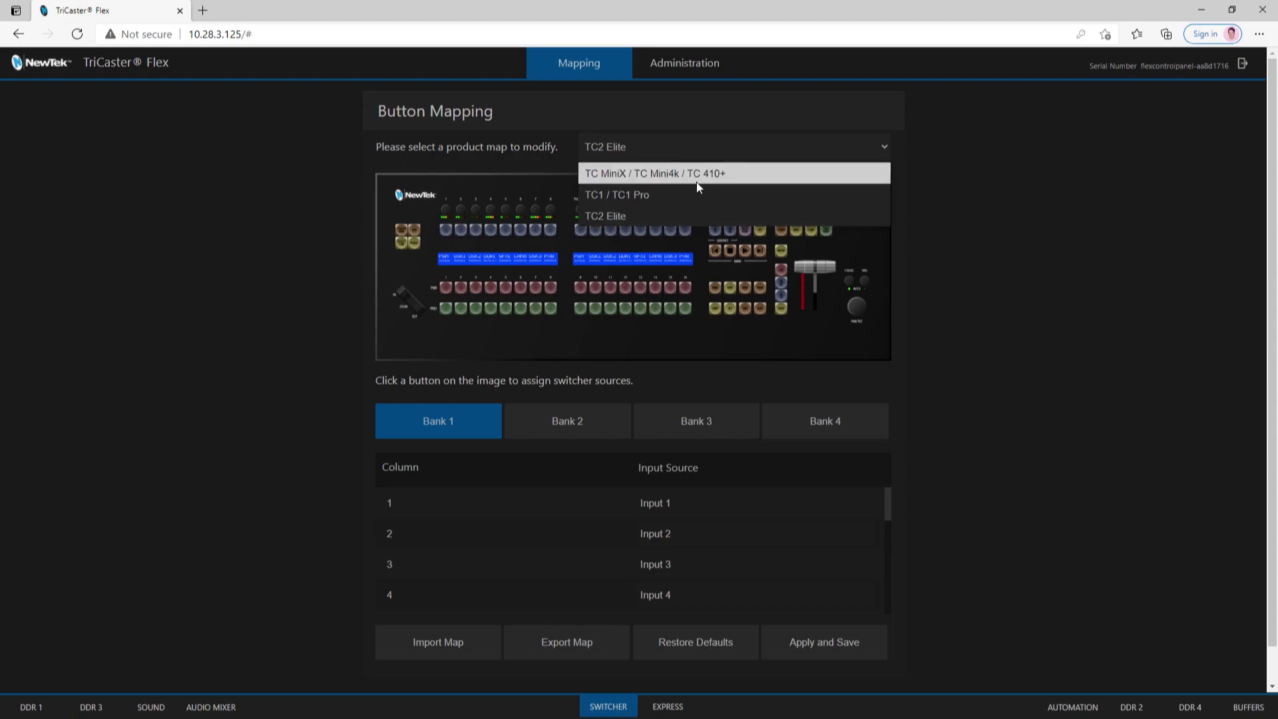
left_click(650, 142)
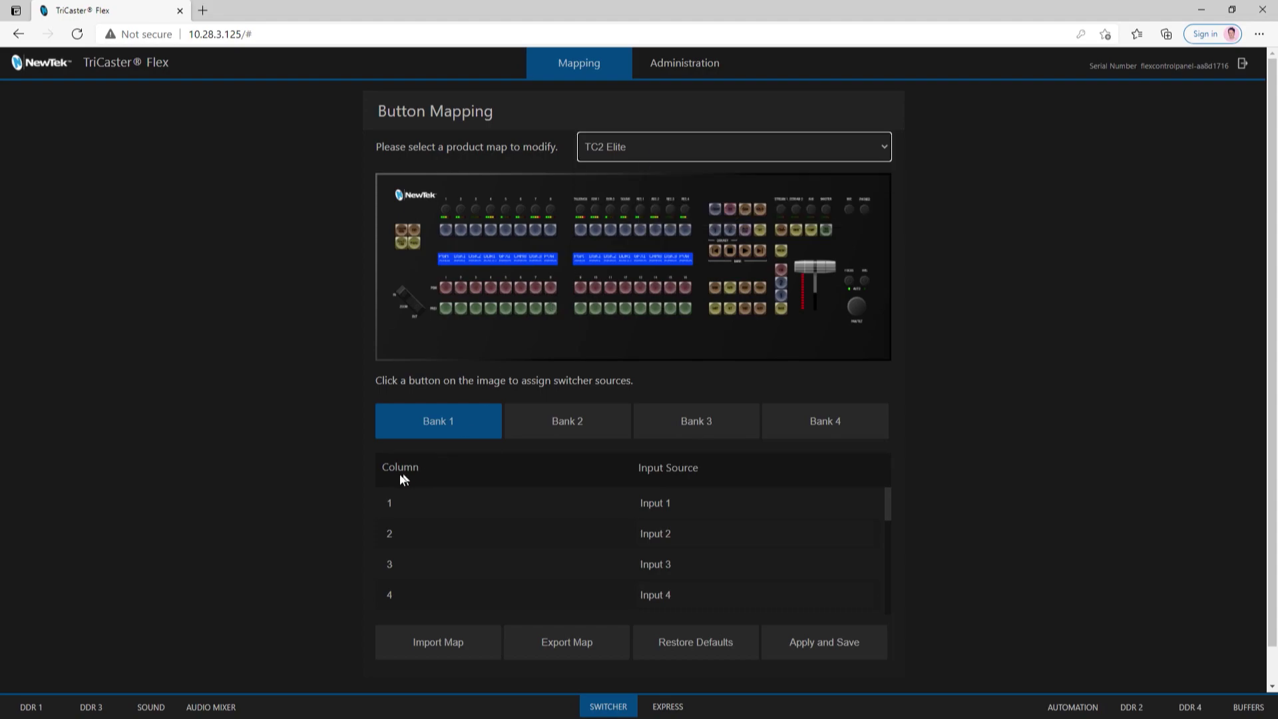
left_click(732, 151)
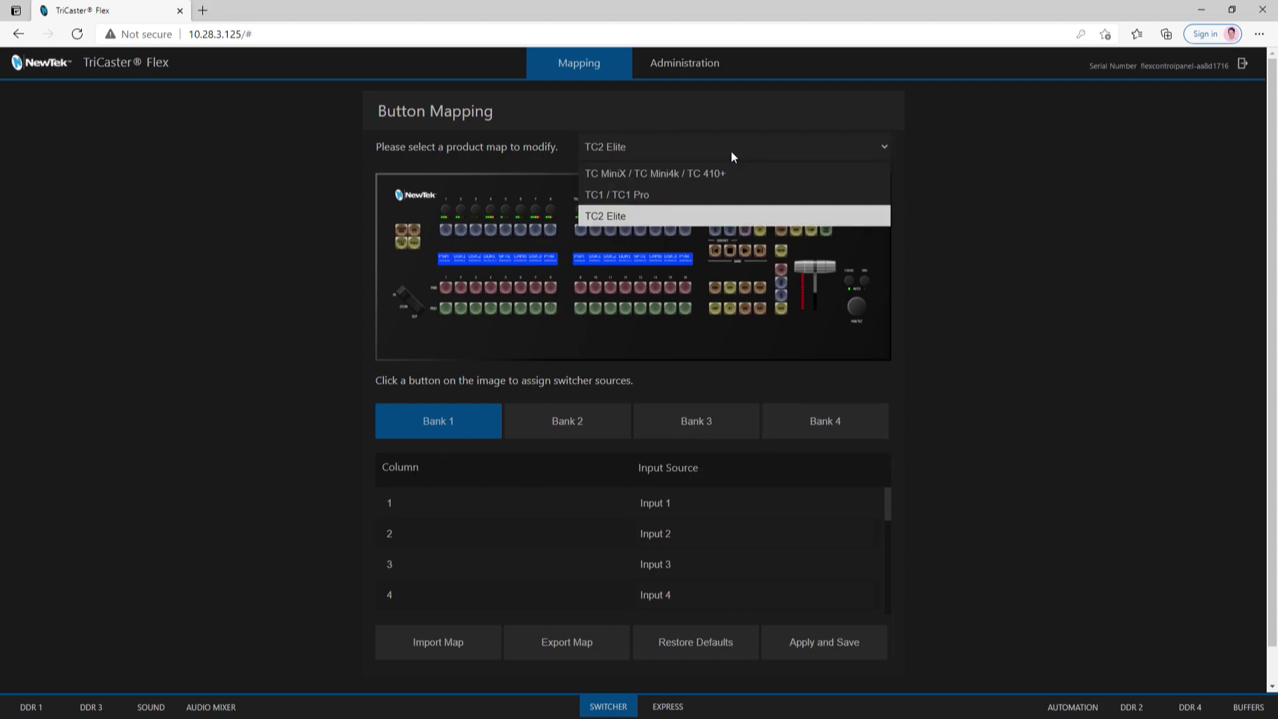
left_click(684, 185)
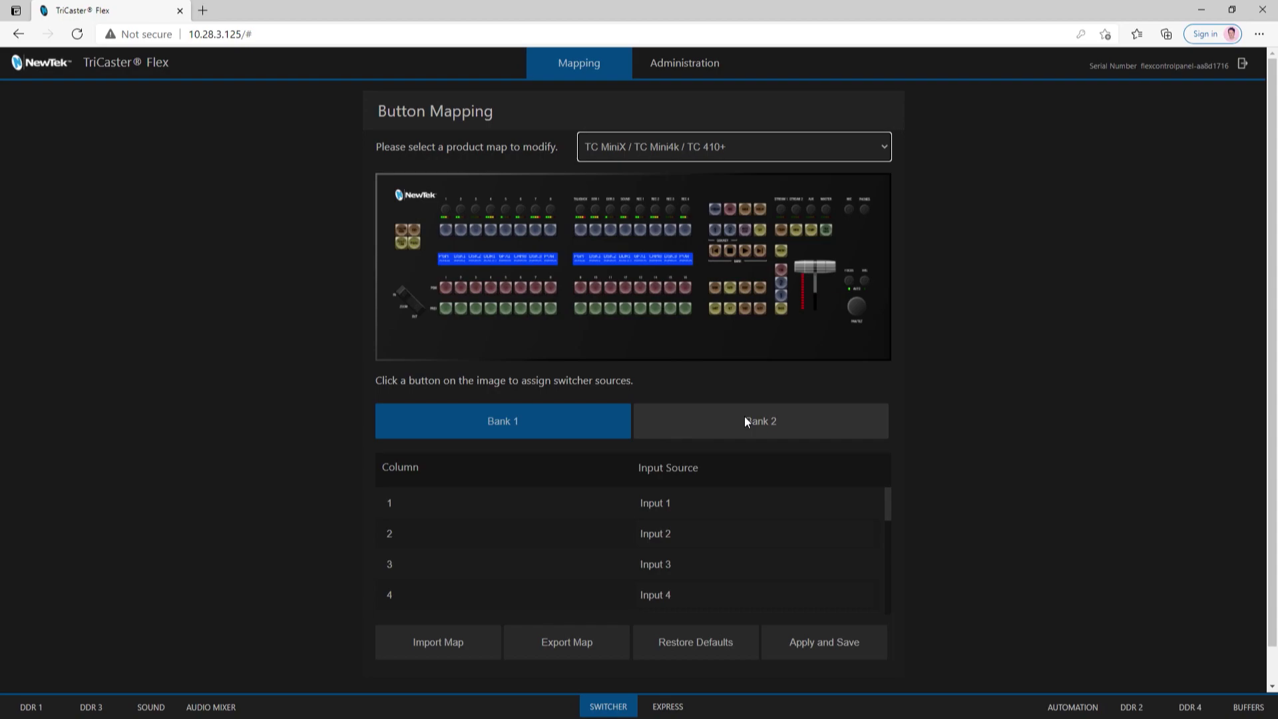
Step: Switch the button map to TC1 / TC1 Pro, then back to TC2 Elite
left_click(715, 148)
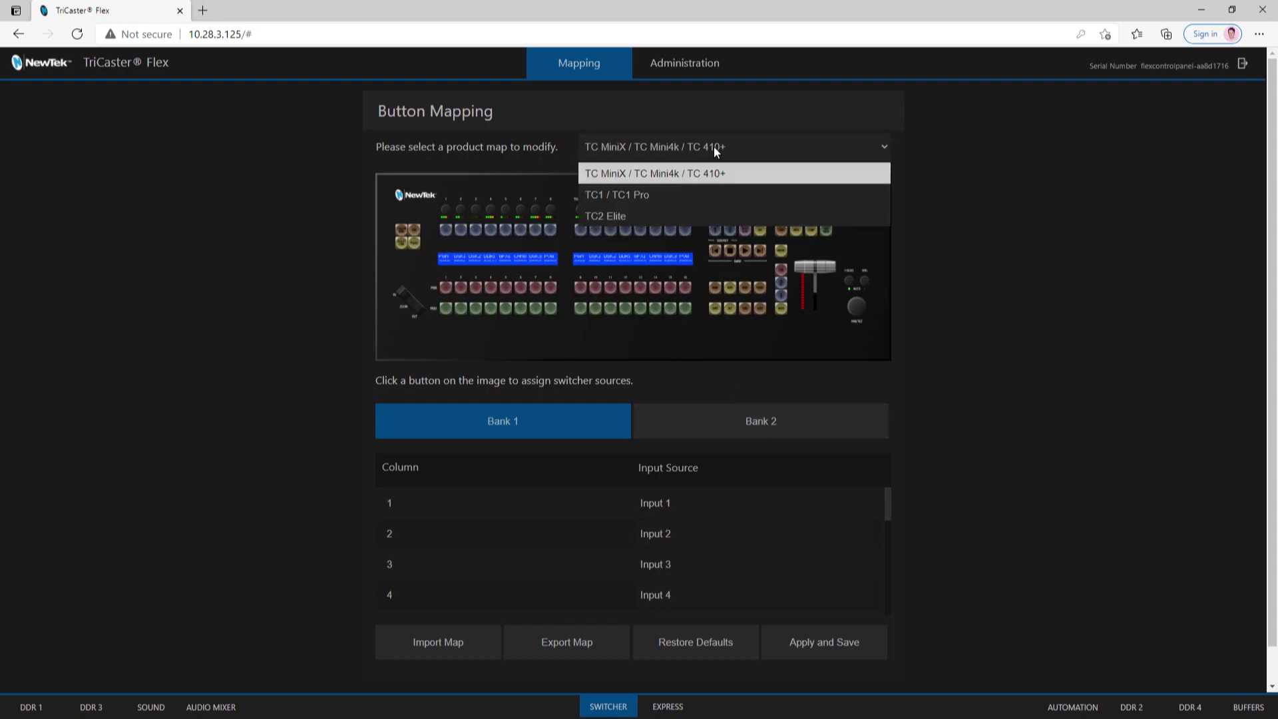
left_click(653, 195)
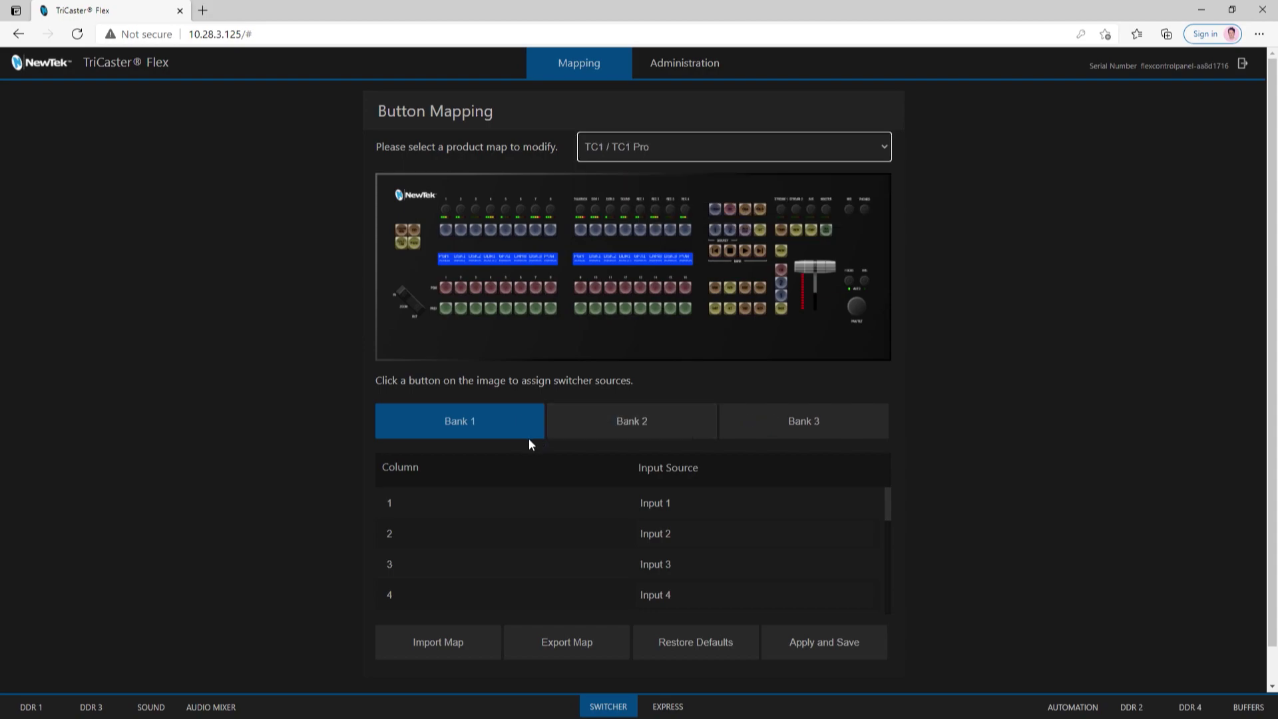
left_click(735, 154)
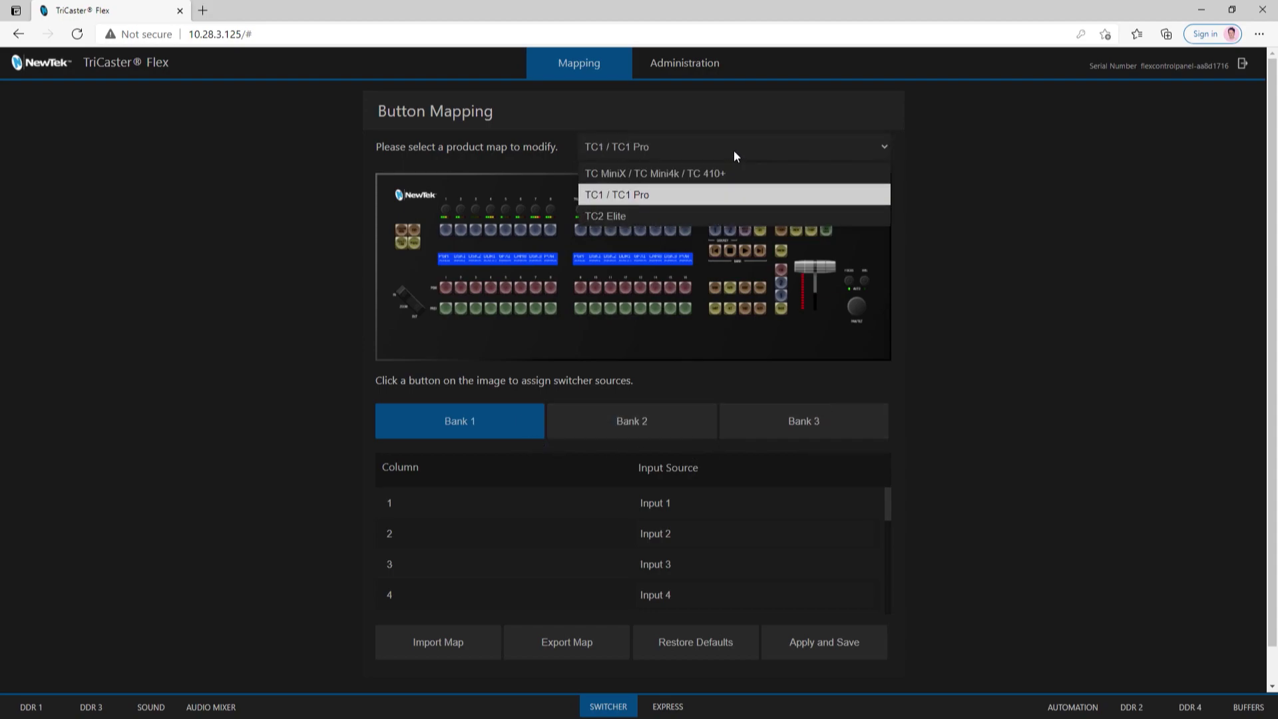
left_click(662, 217)
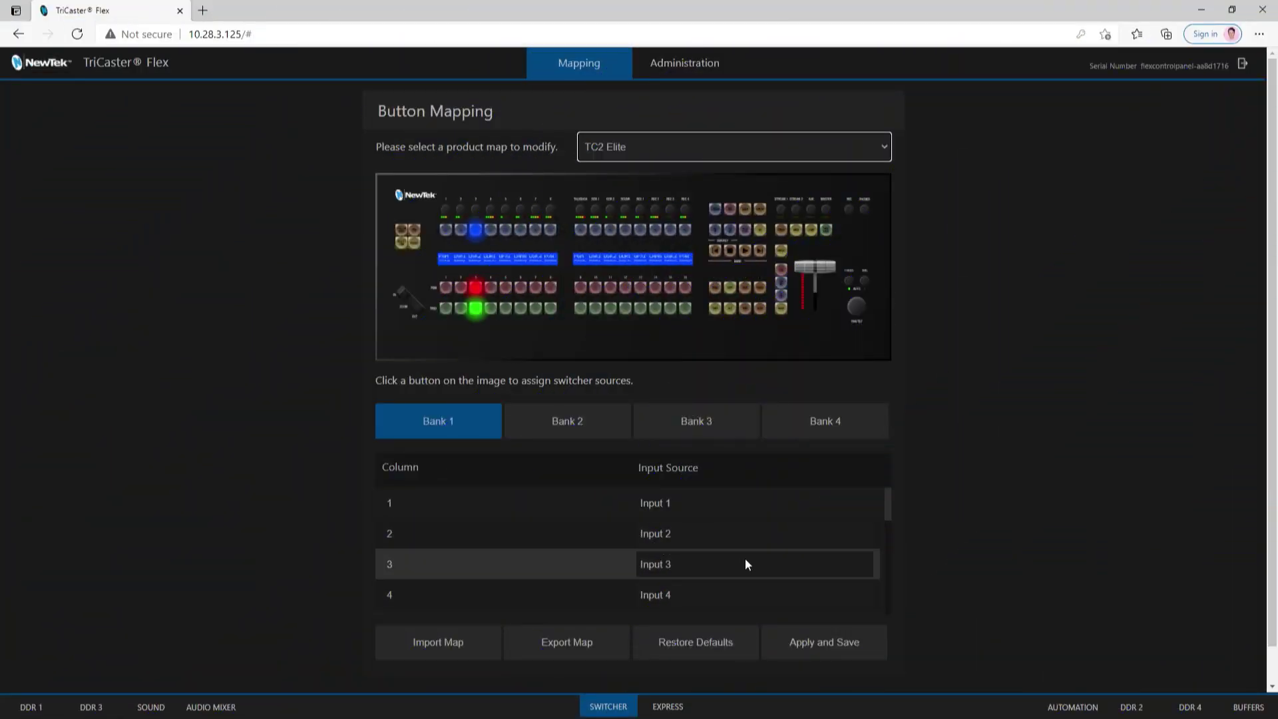
Step: Map TC2 Elite Bank 1 column 1 to Input 5 and column 2 to Input 6
left_click(746, 564)
scroll(744, 558, "down", 1)
scroll(745, 557, "up", 1)
left_click(703, 533)
left_click(680, 513)
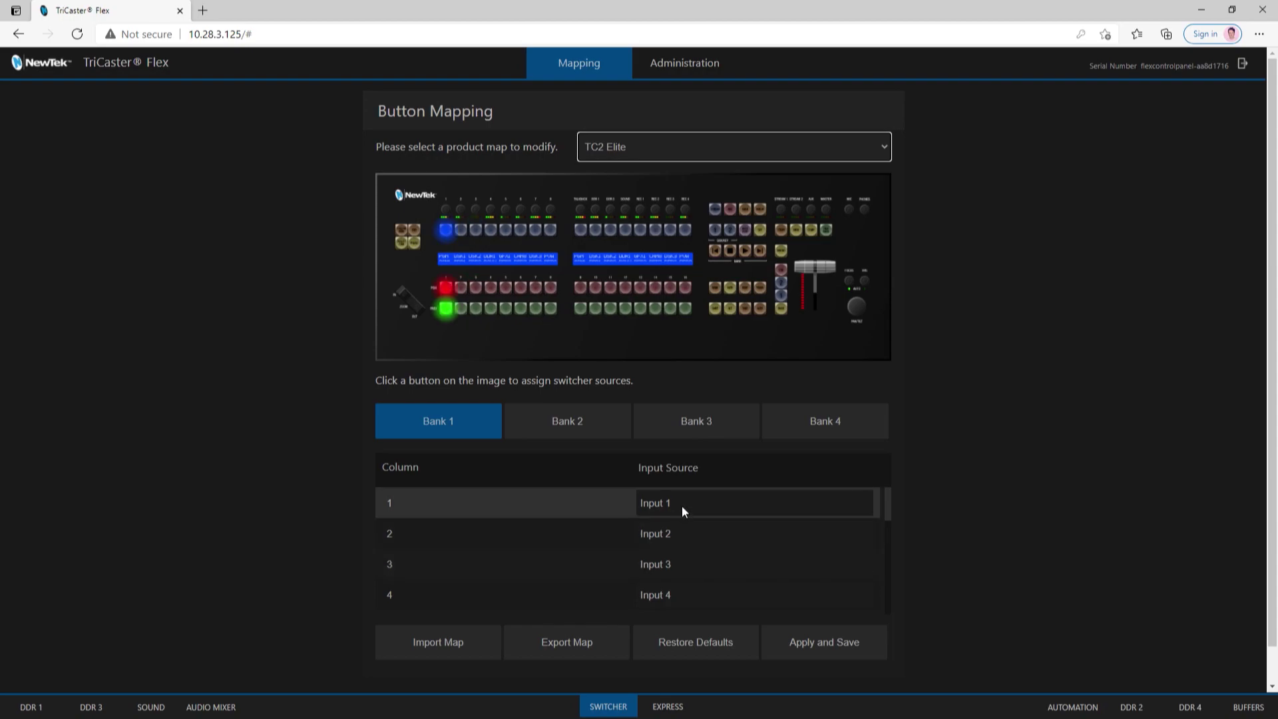
left_click(682, 505)
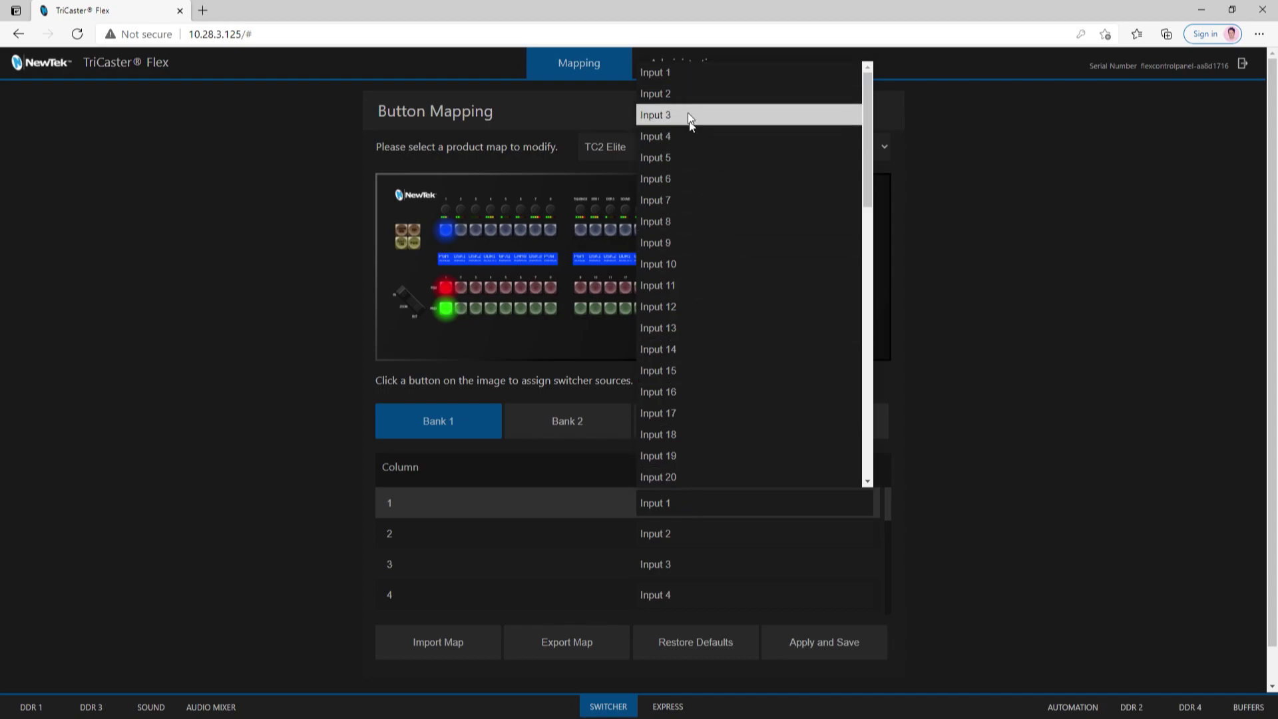
left_click(695, 158)
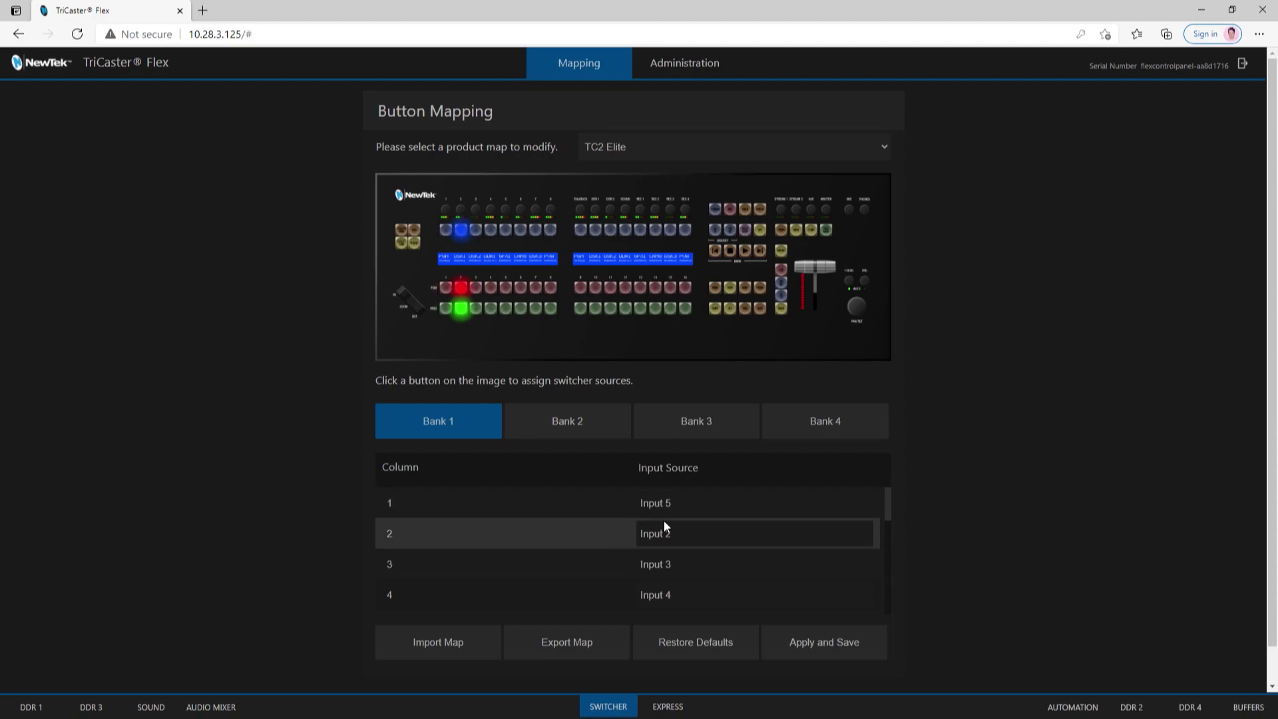
left_click(673, 537)
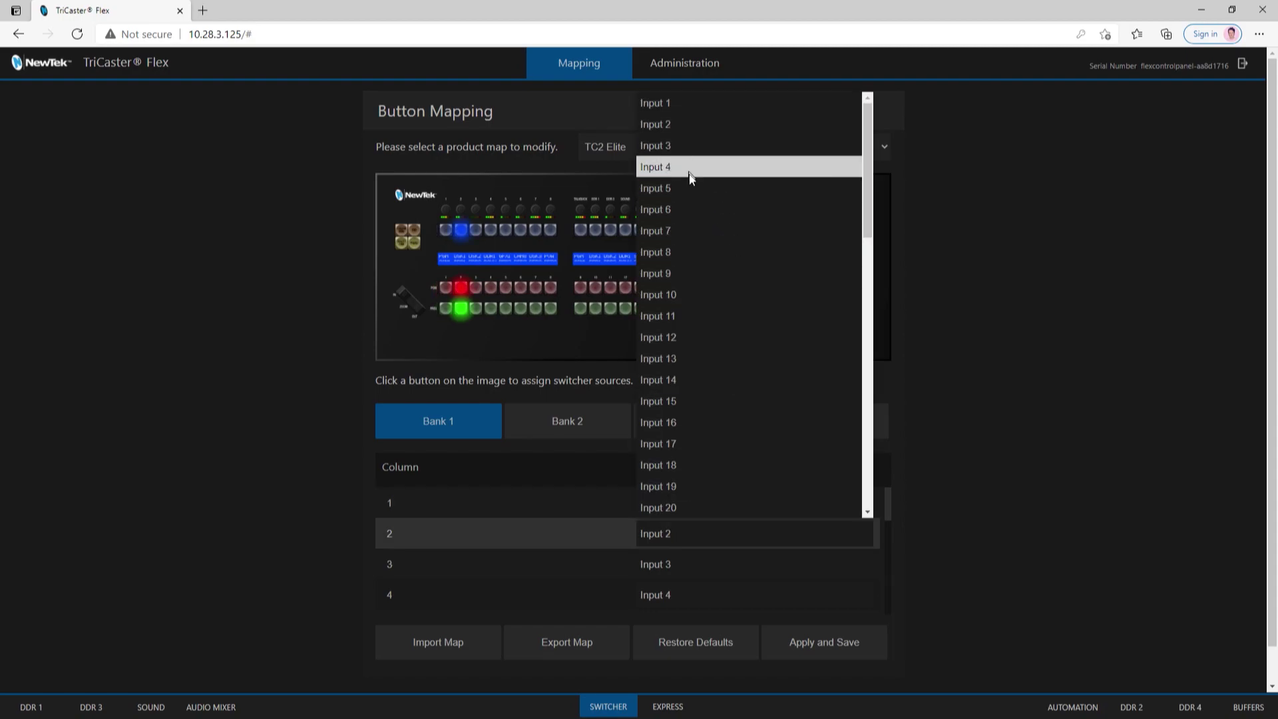
left_click(693, 202)
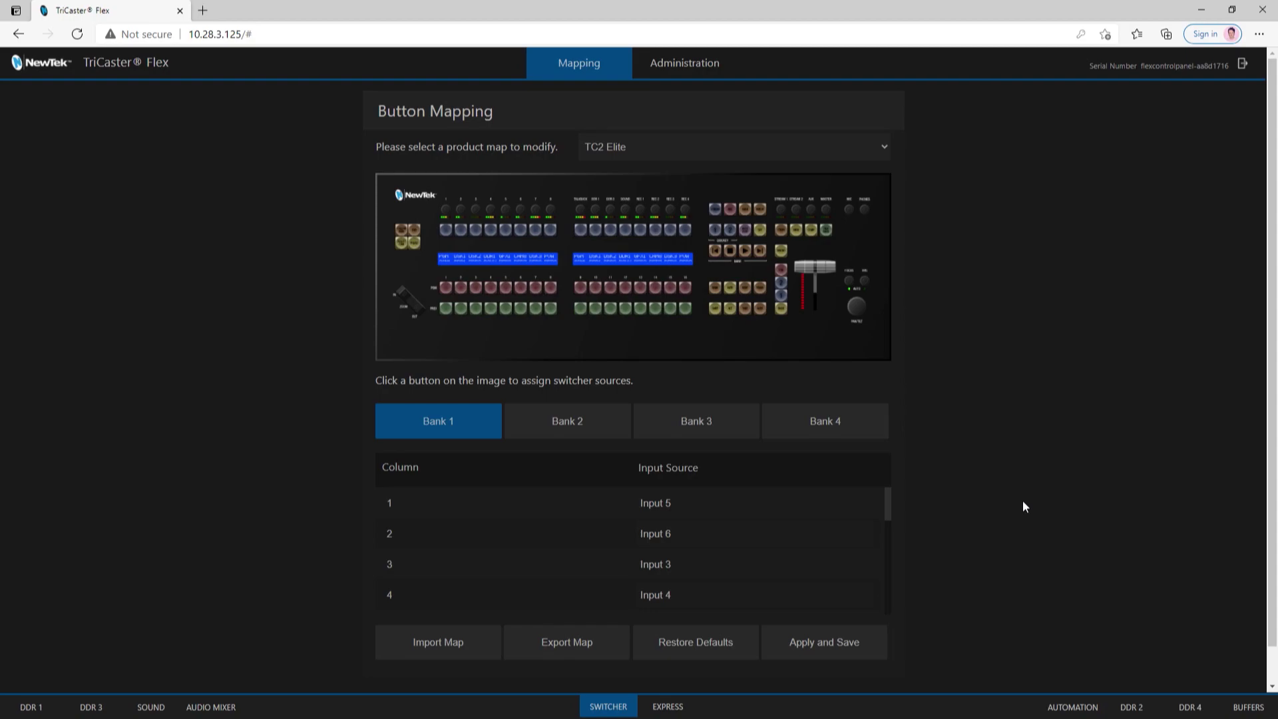
Step: Apply and save the new key map, then minimize the browser to show the switcher
right_click(839, 636)
left_click(839, 636)
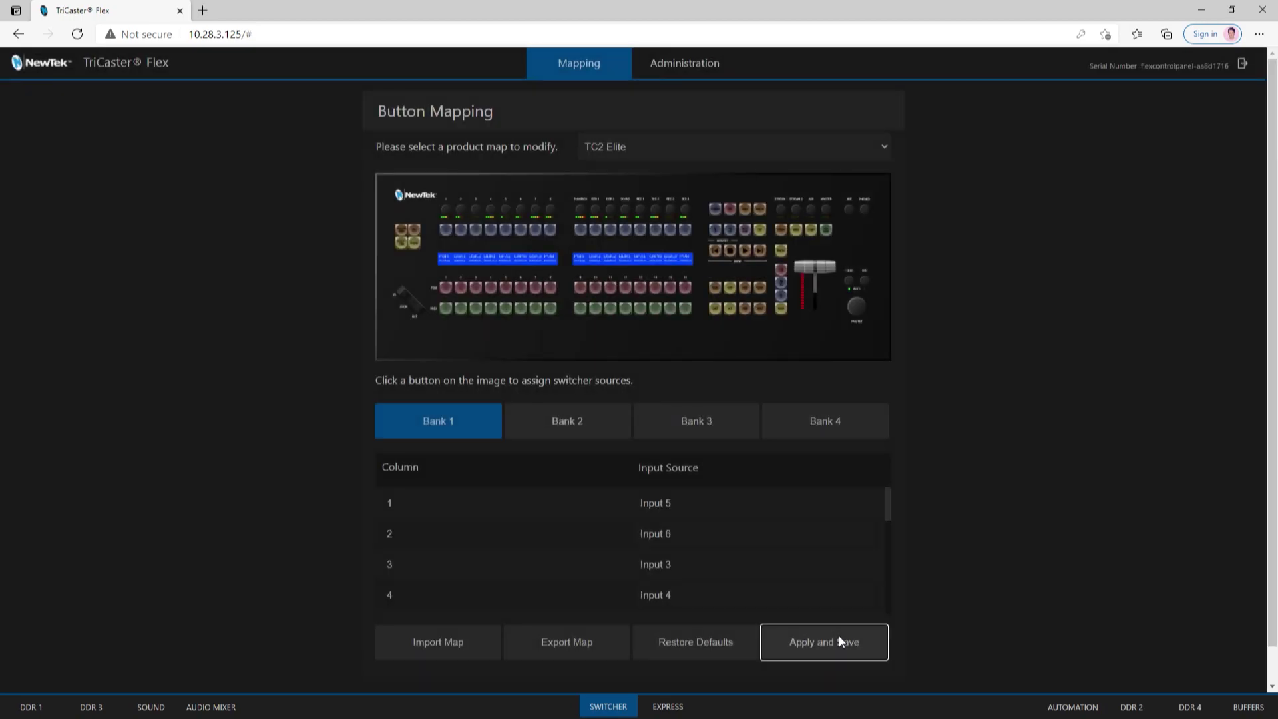
left_click(1202, 18)
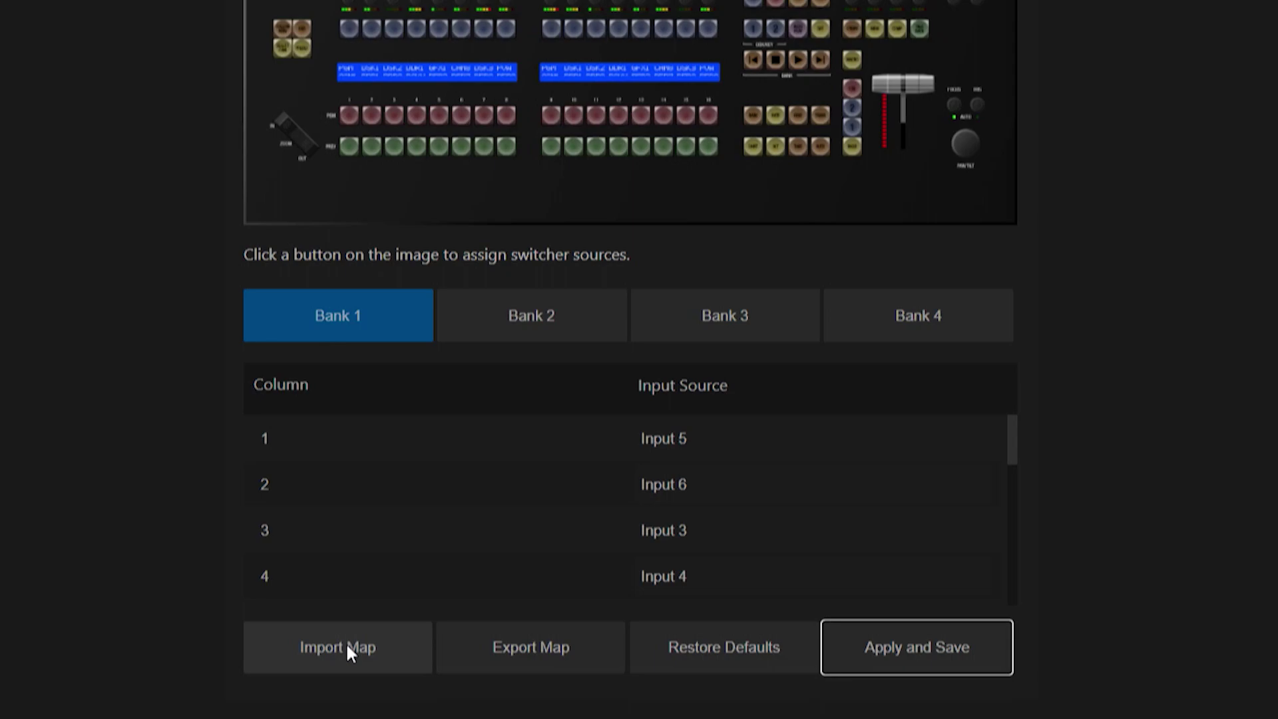
Step: Restore the TC2 Elite default key map and dismiss the import confirmation
right_click(704, 650)
left_click(704, 650)
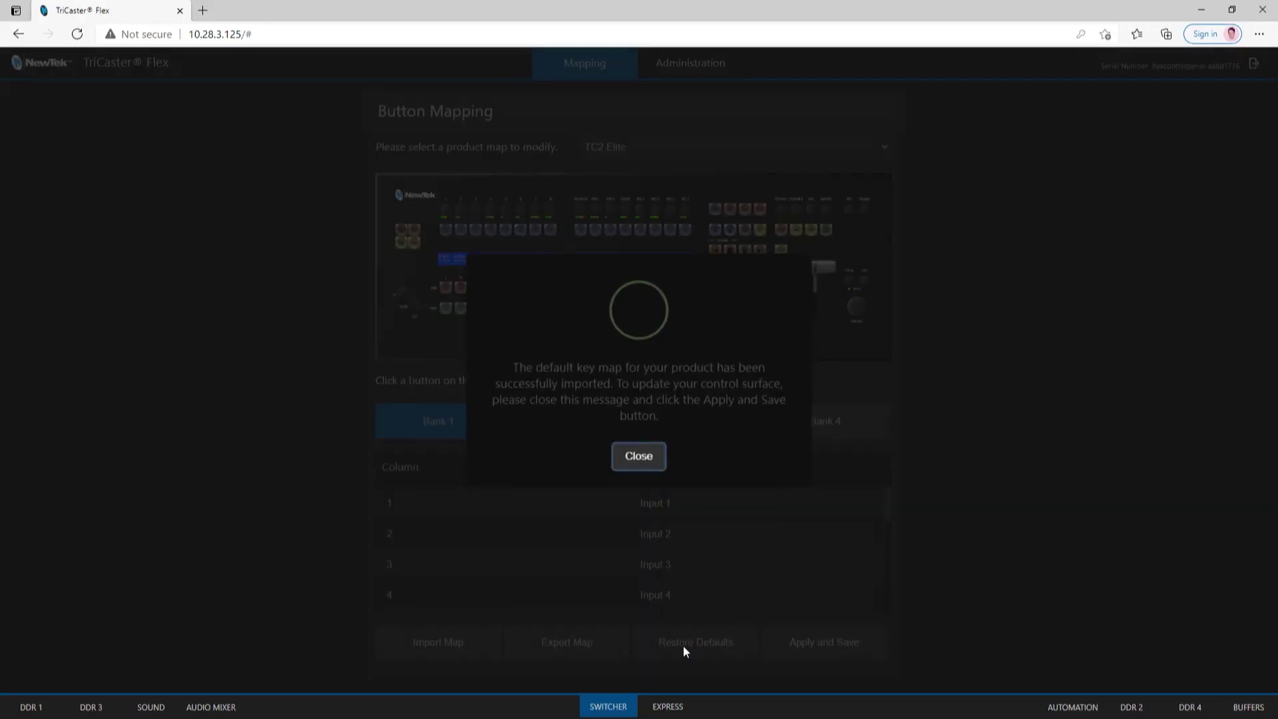
left_click(659, 460)
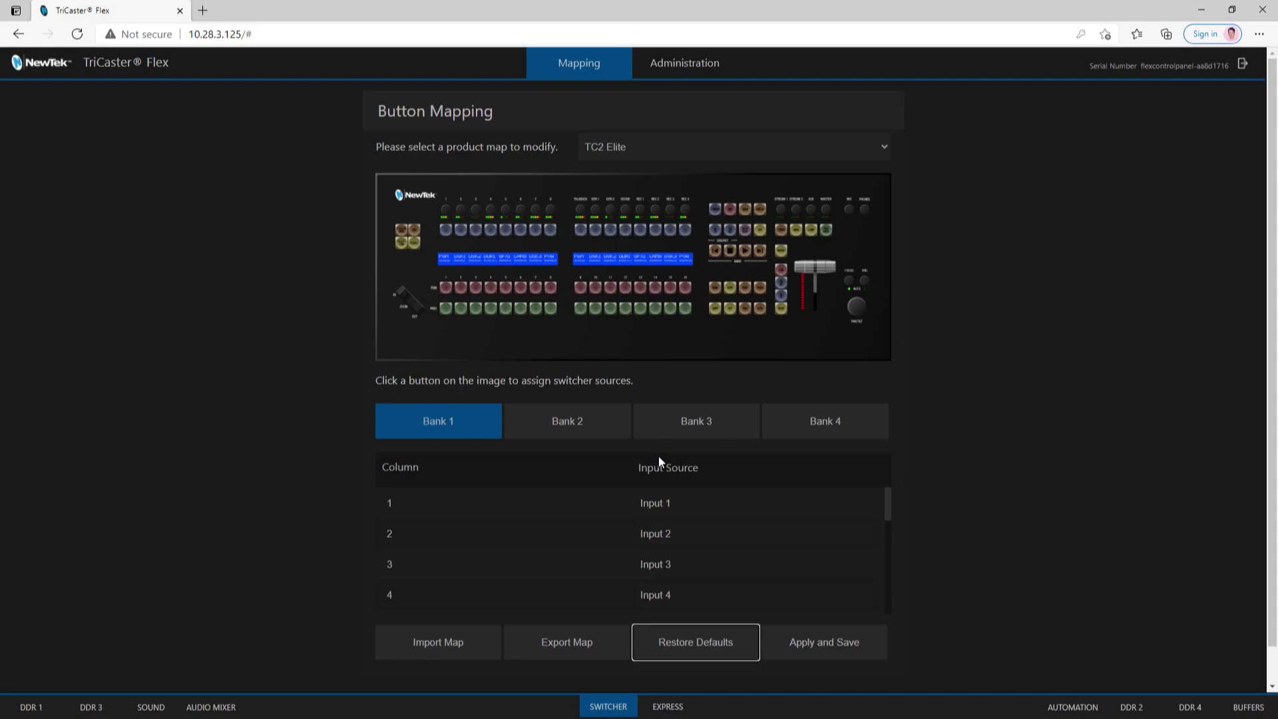
Step: Apply and save the restored default map, then close the browser to return to the switcher
left_click(825, 646)
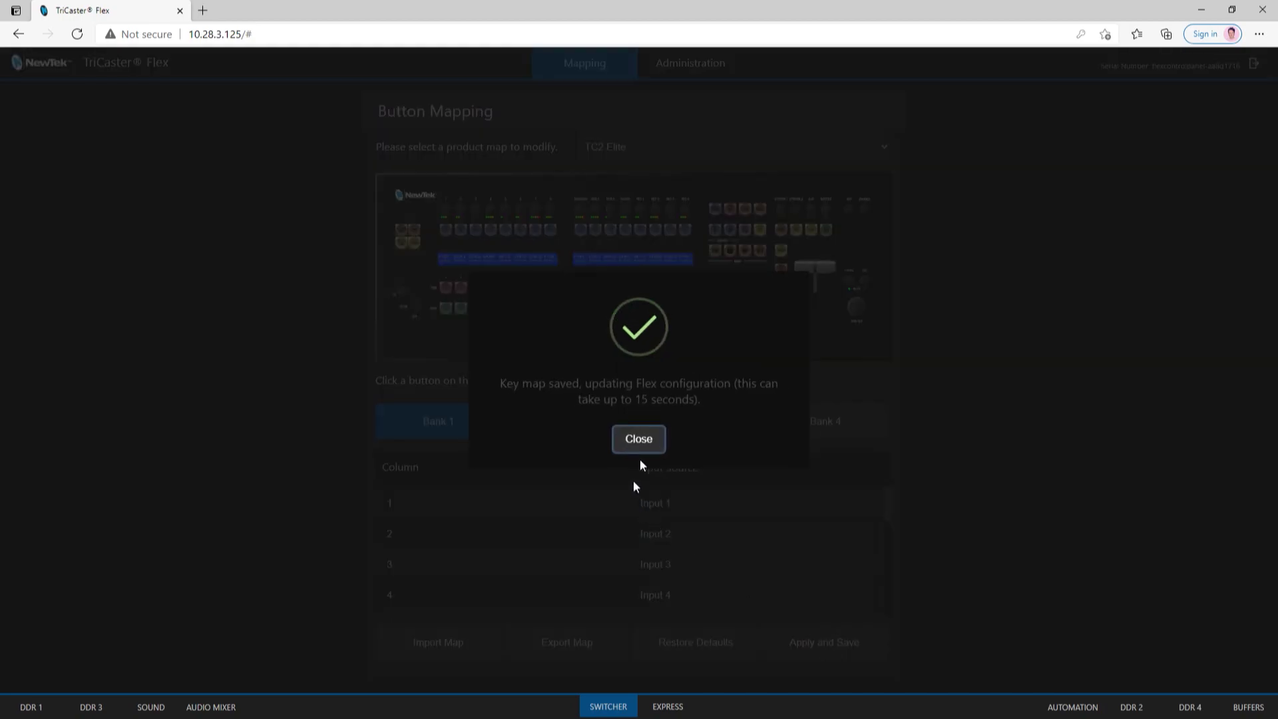
right_click(651, 442)
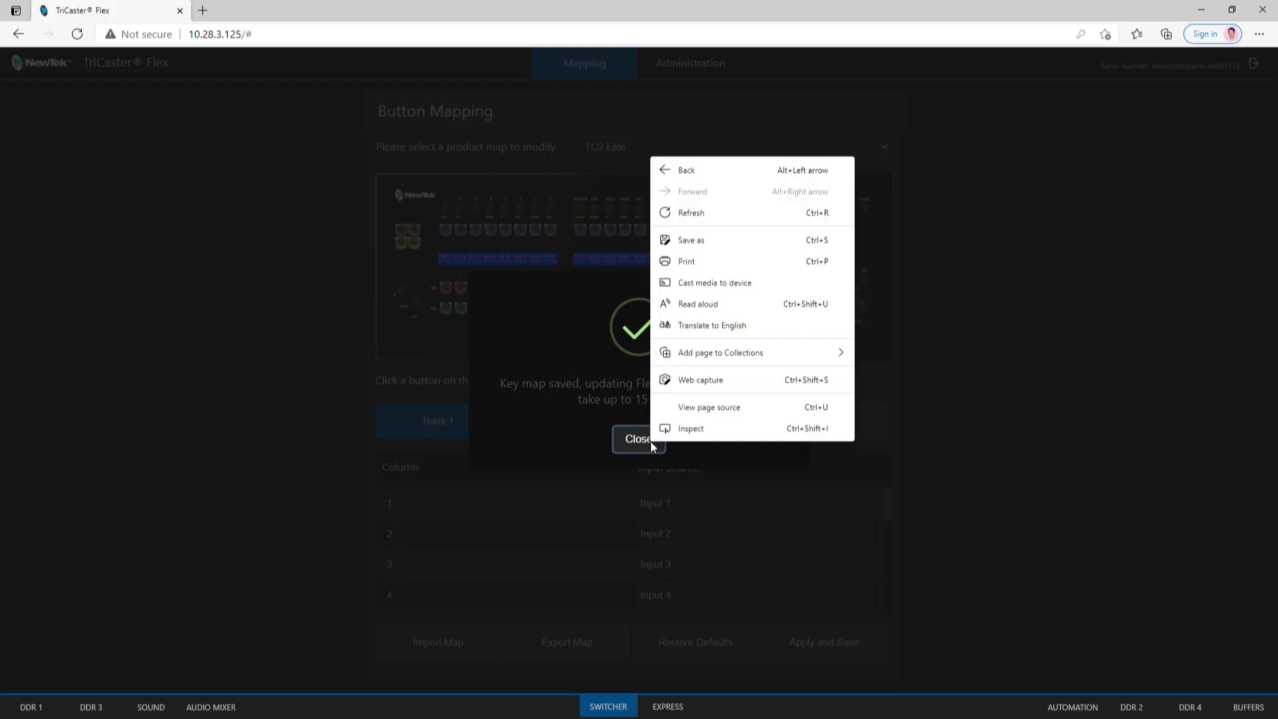
left_click(649, 441)
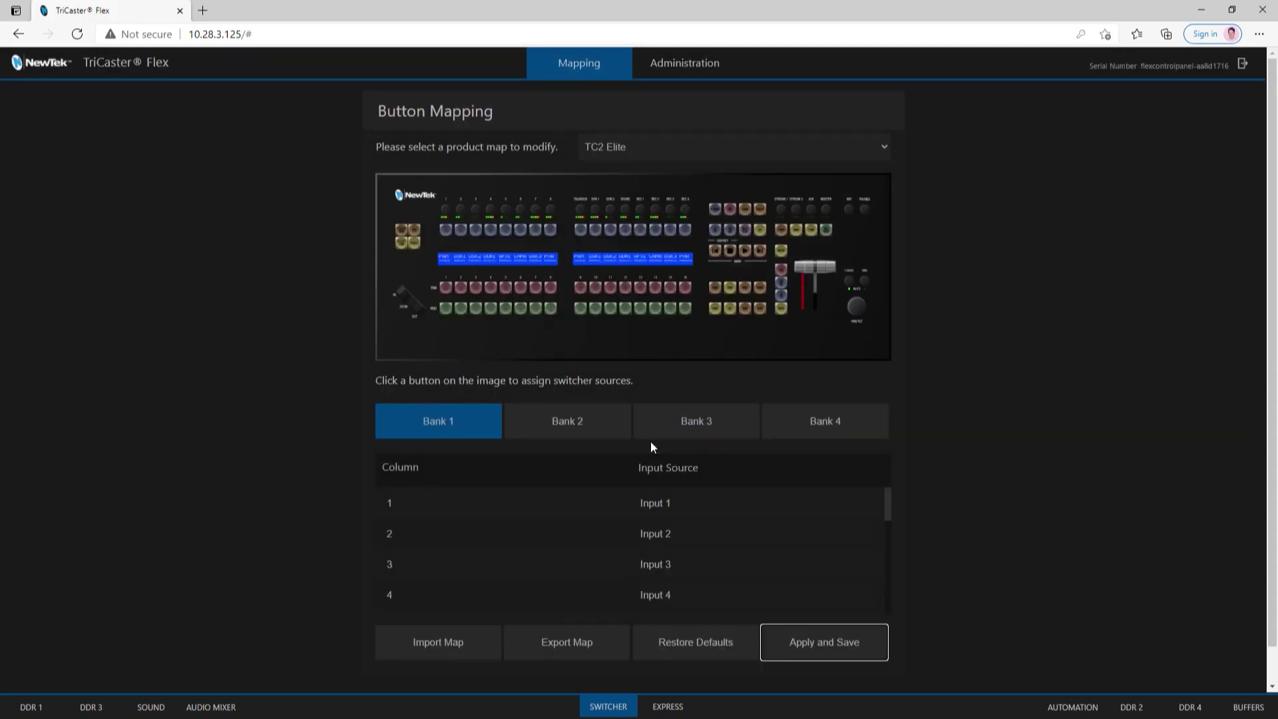
left_click(1261, 12)
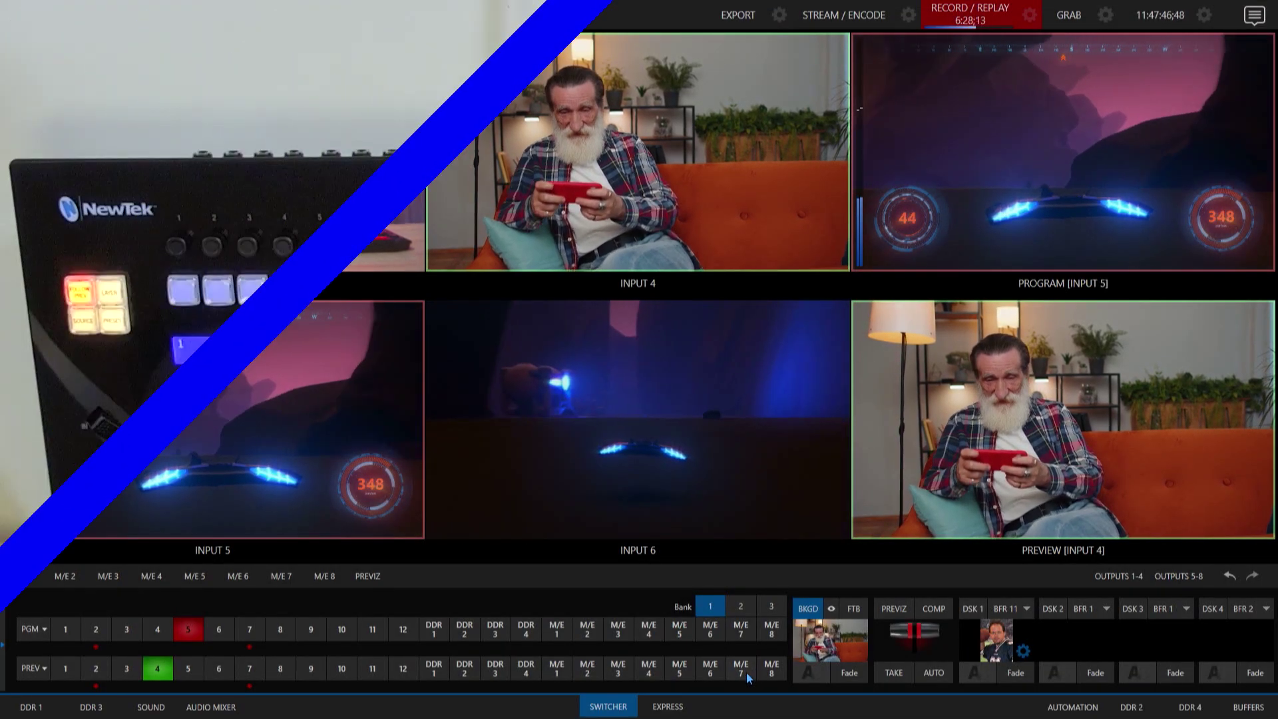